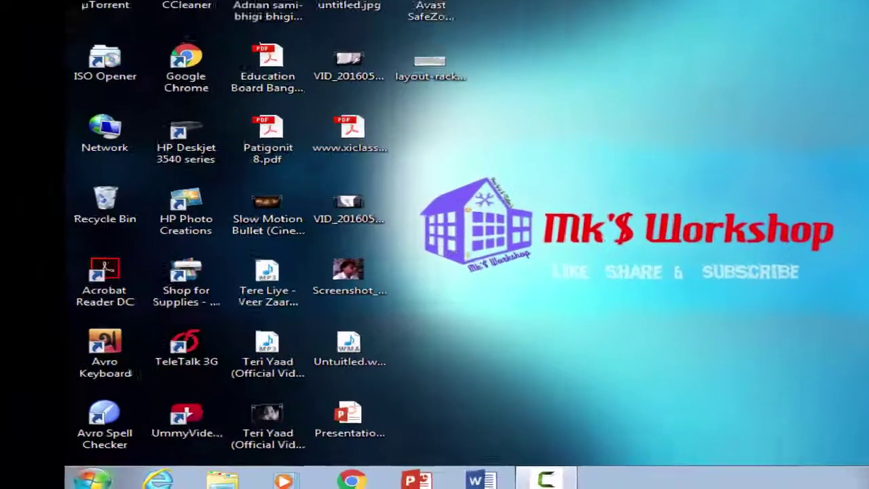
Step: Launch cmd.exe from a Start menu search for 'cm' and reposition its window
left_click(27, 481)
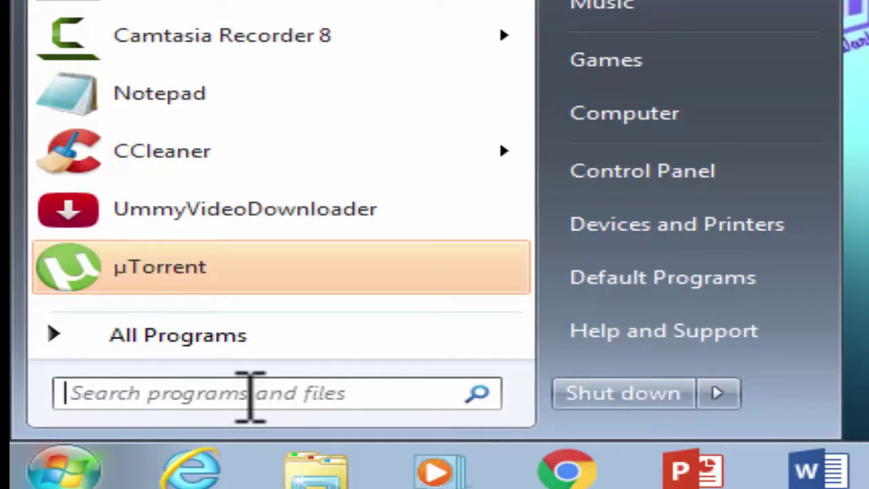
left_click(250, 394)
type("cm")
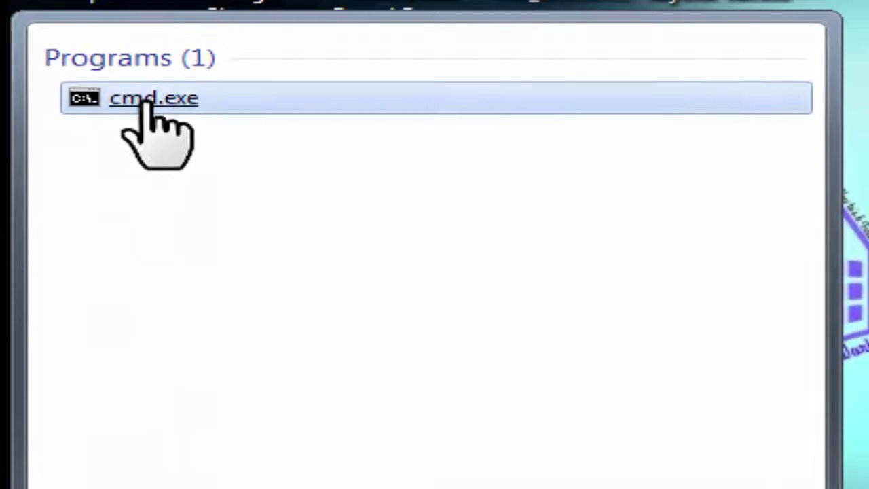
left_click(146, 102)
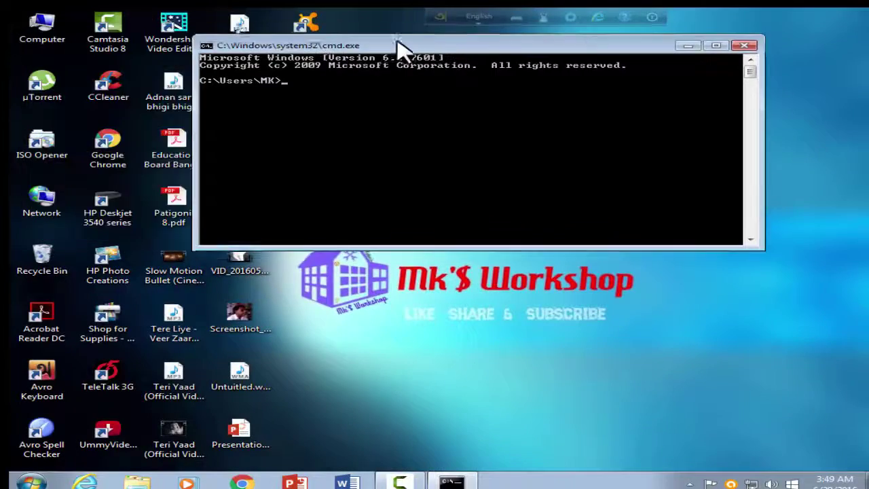
left_click_drag(399, 45, 336, 50)
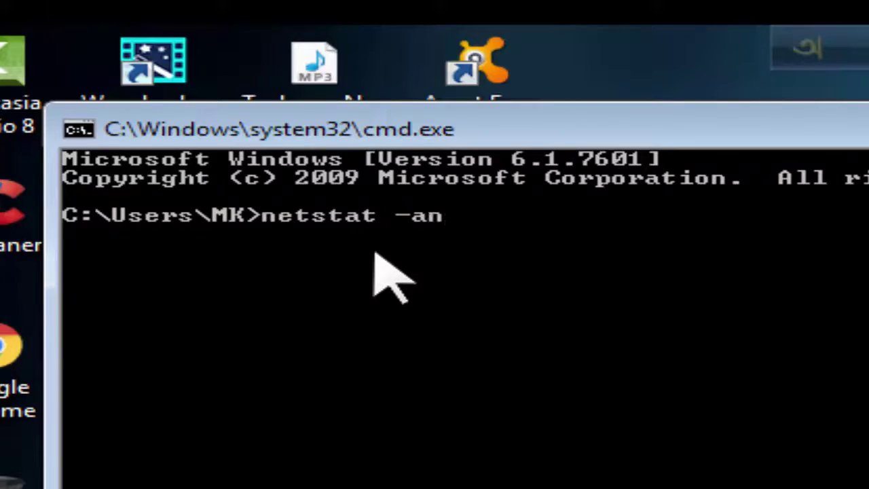
key("Return")
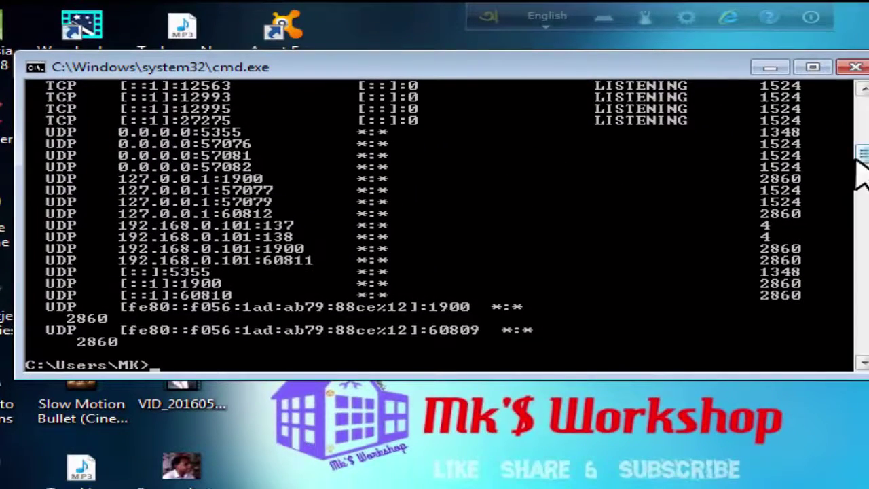
left_click_drag(857, 163, 843, 114)
scroll(747, 157, "up", 1)
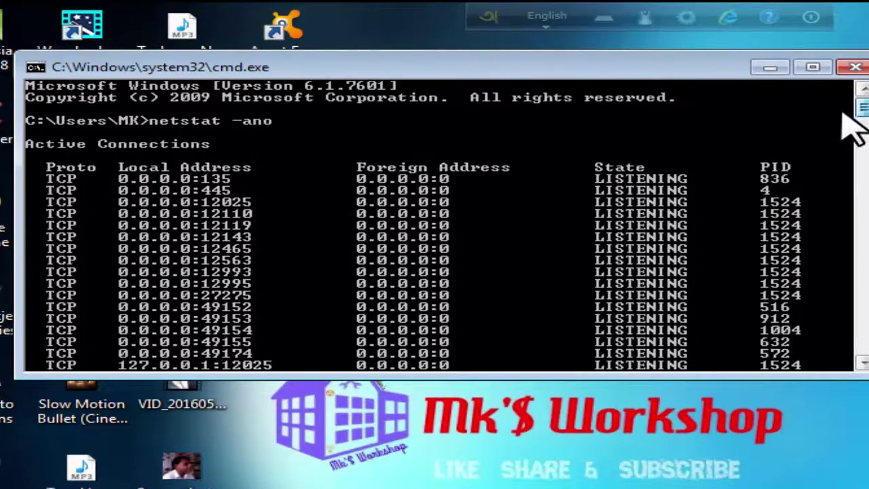
scroll(646, 237, "down", 1)
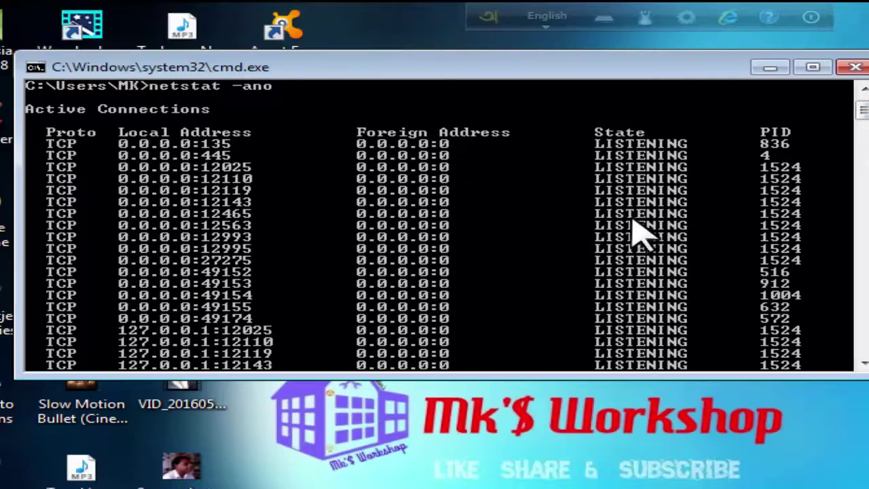
scroll(639, 160, "down", 4)
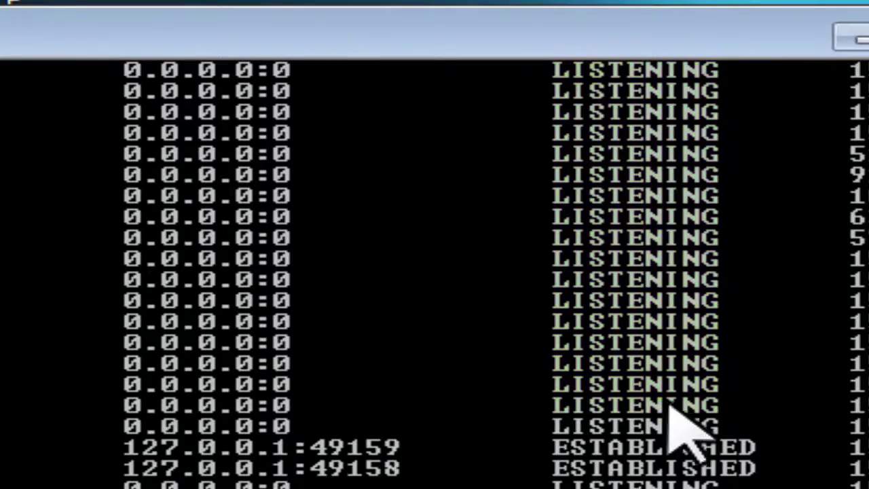
scroll(679, 424, "down", 2)
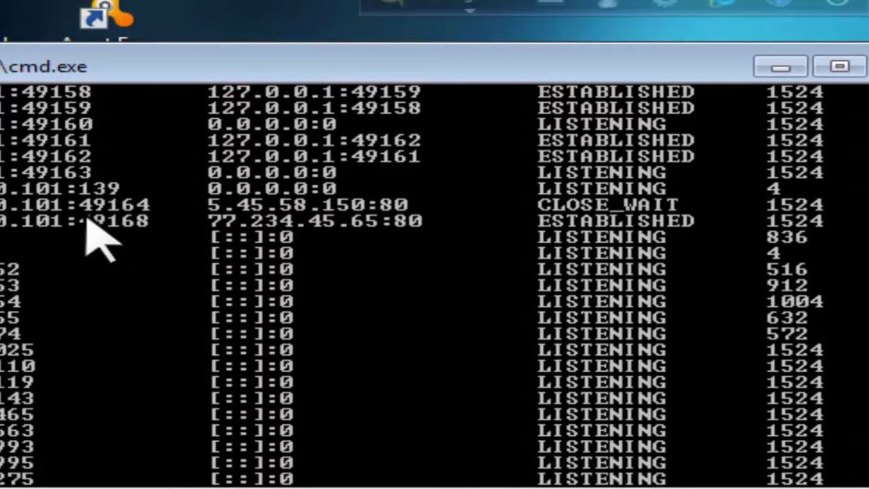
scroll(181, 229, "up", 3)
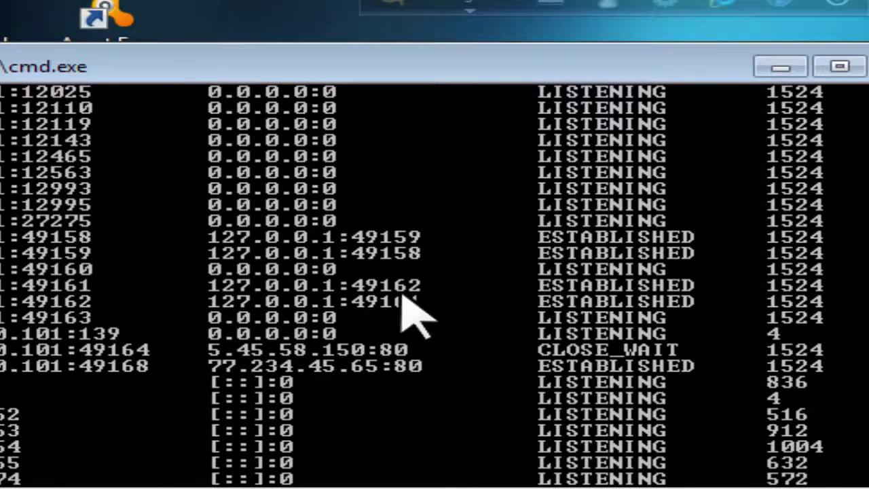
scroll(407, 310, "up", 1)
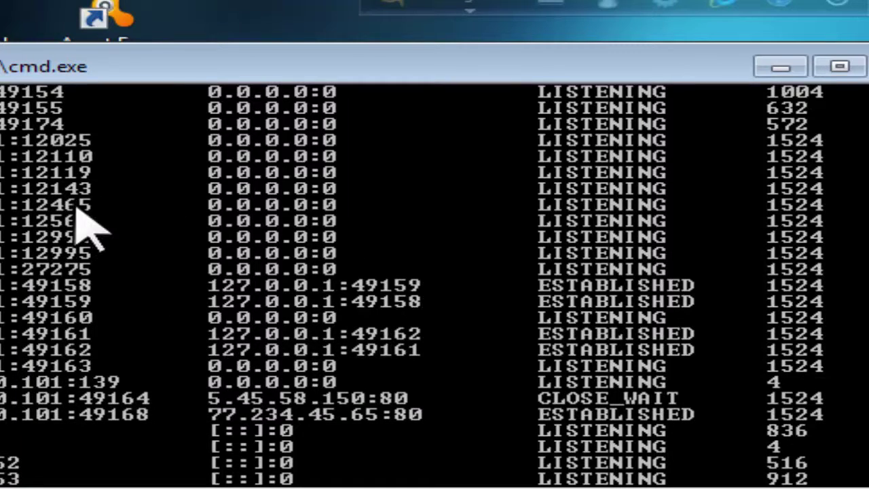
scroll(76, 224, "up", 1)
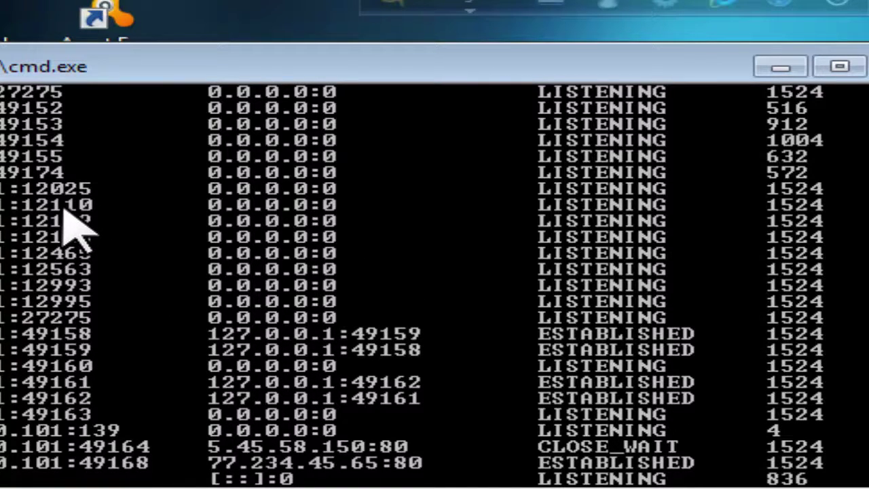
scroll(412, 233, "down", 1)
scroll(391, 228, "up", 6)
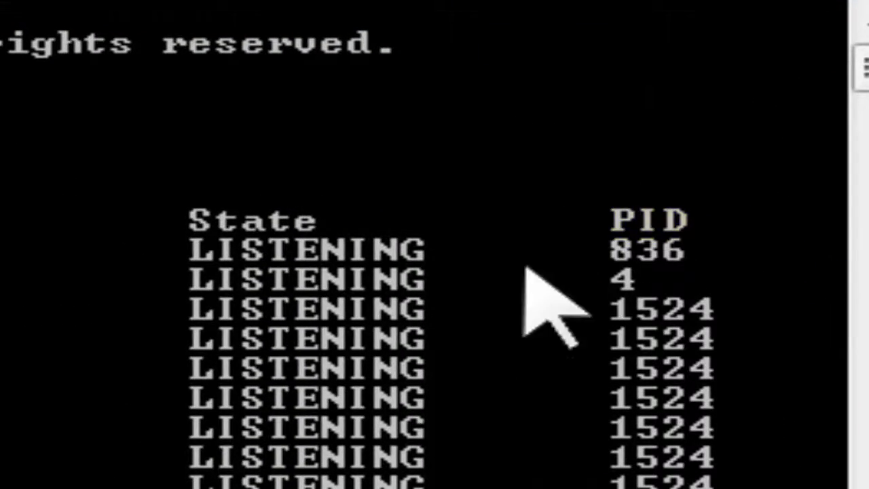
scroll(676, 400, "down", 1)
scroll(675, 399, "down", 5)
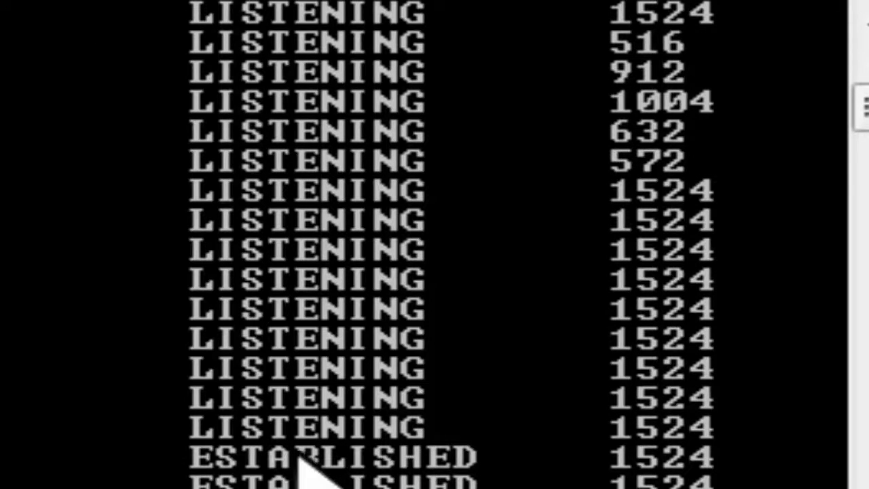
scroll(431, 454, "down", 1)
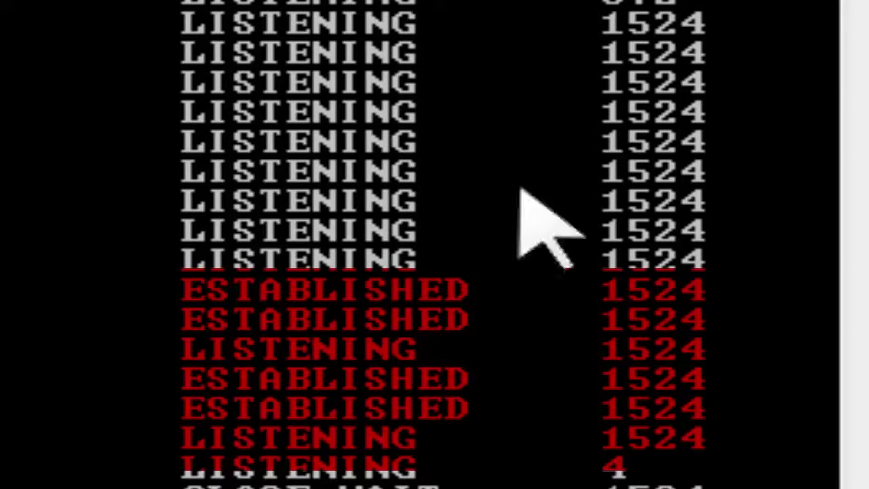
scroll(508, 229, "down", 1)
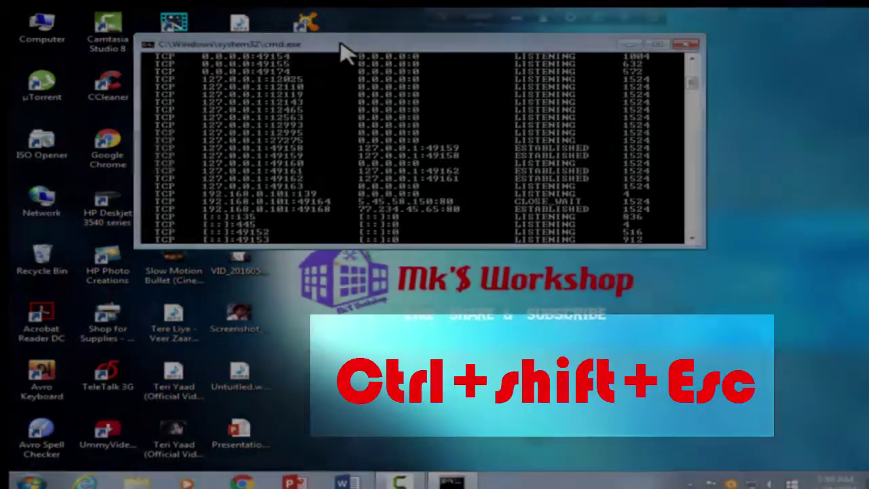
Step: Open Task Manager's Processes list with the User Name and PID columns added
key("ctrl+shift+Escape")
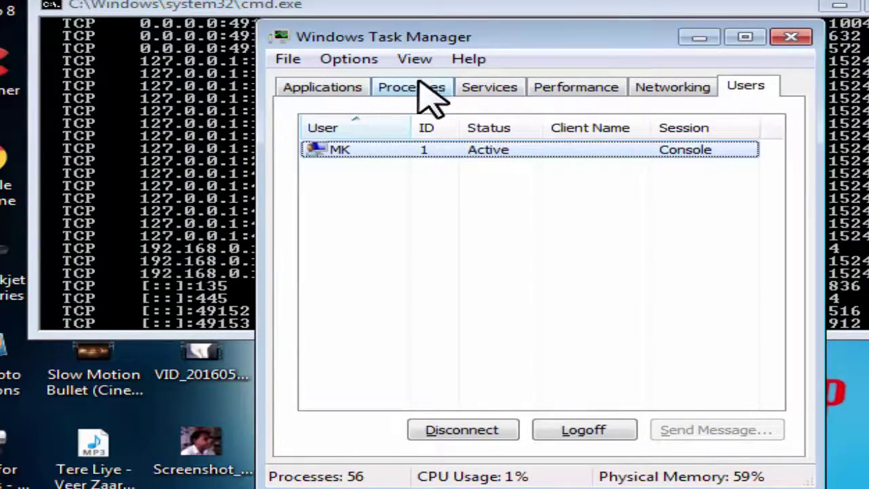
left_click(421, 87)
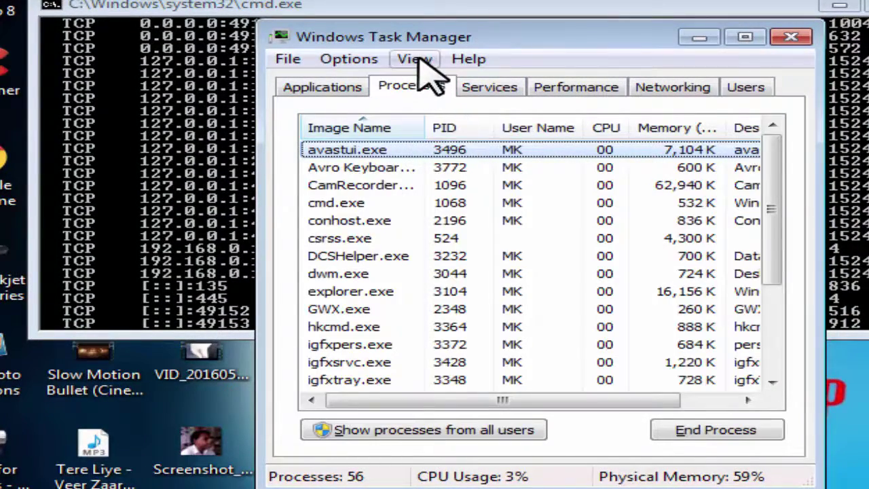
left_click(416, 59)
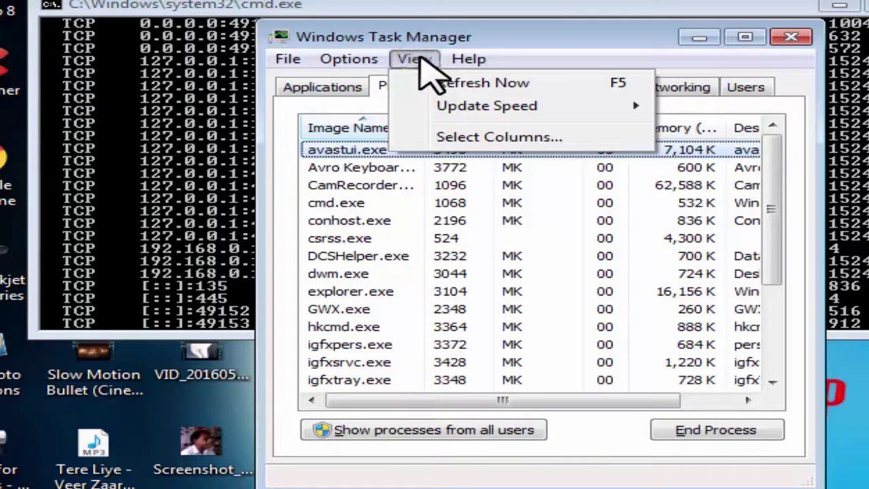
left_click(479, 136)
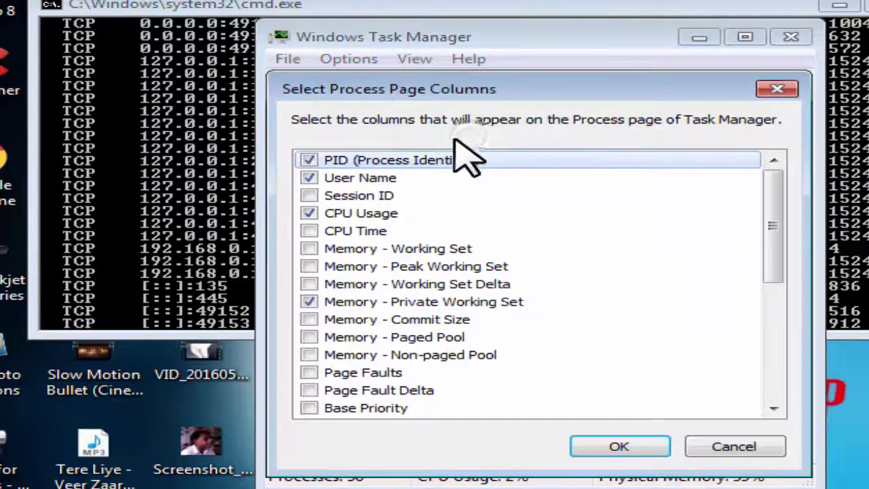
left_click_drag(430, 91, 404, 67)
left_click(283, 154)
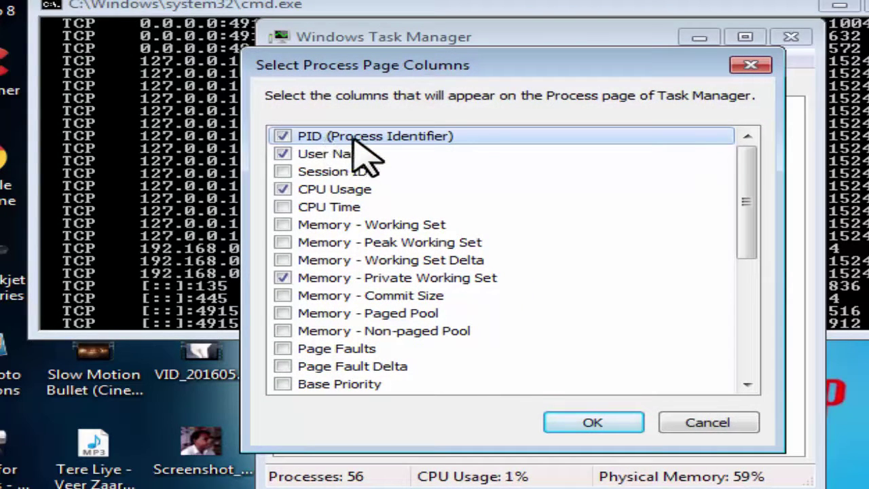
left_click(282, 137)
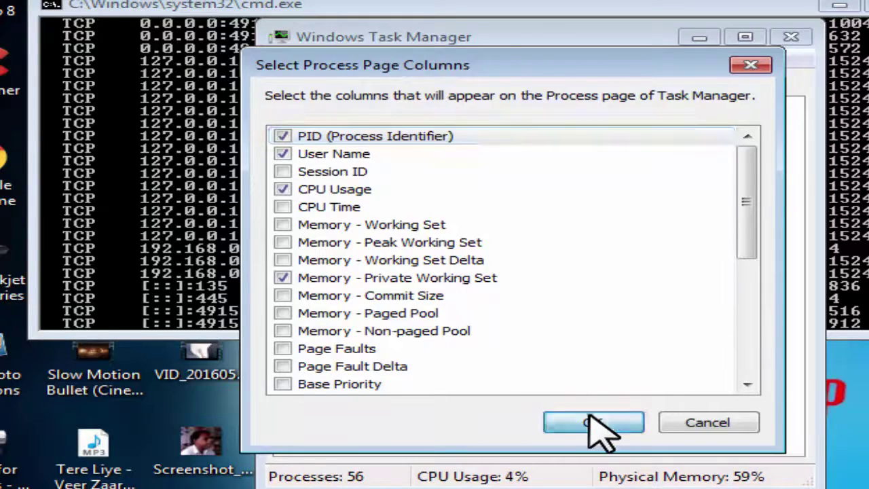
left_click(591, 418)
left_click_drag(487, 43, 450, 16)
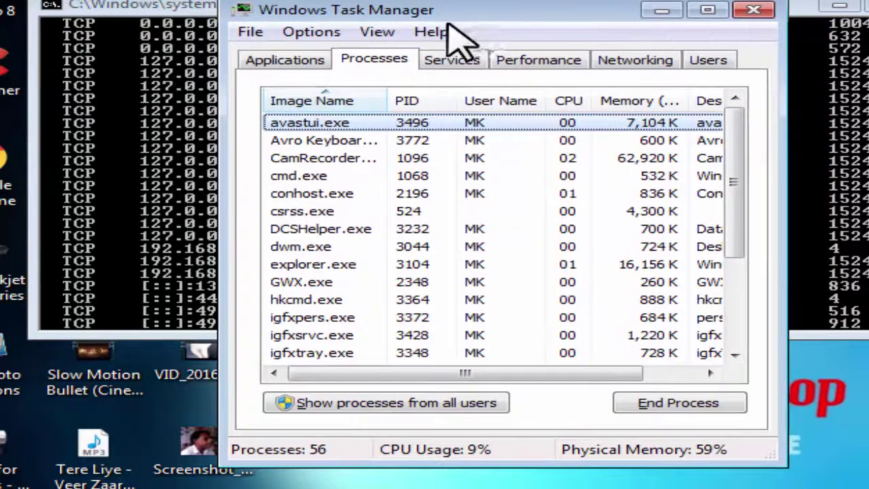
Step: Sort processes by PID and place Task Manager beside the netstat output
left_click(416, 103)
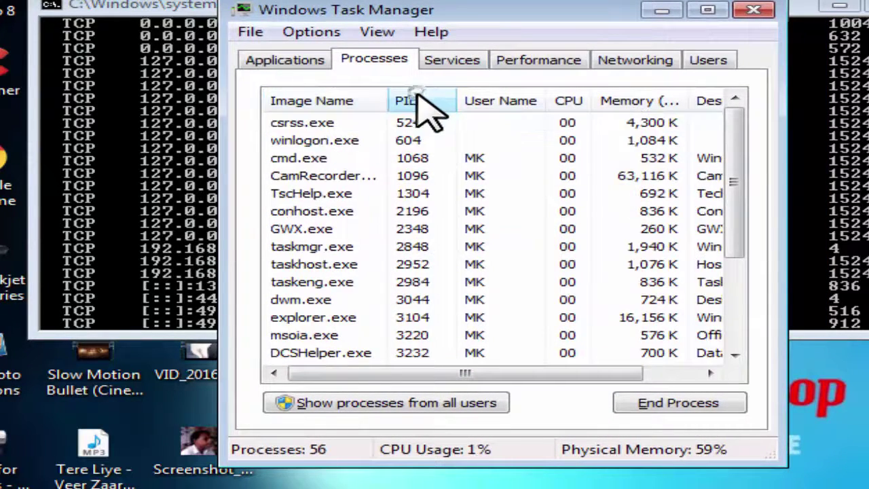
left_click_drag(543, 12, 216, 17)
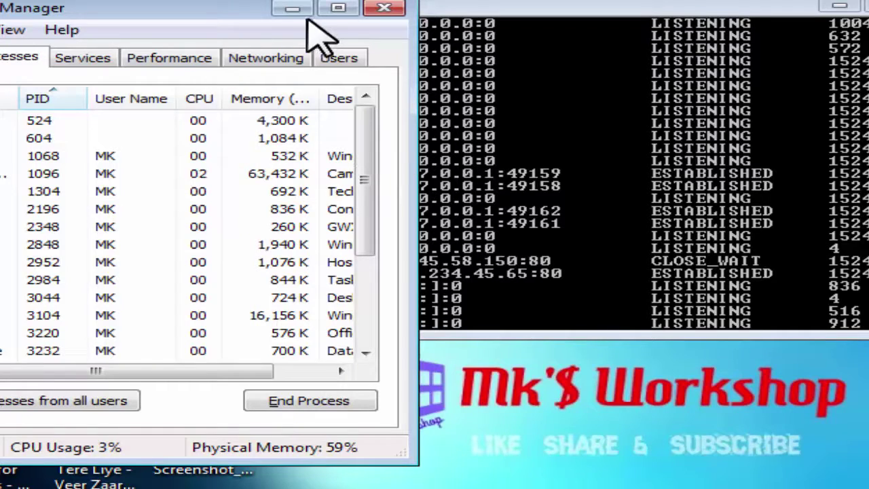
left_click_drag(232, 17, 310, 0)
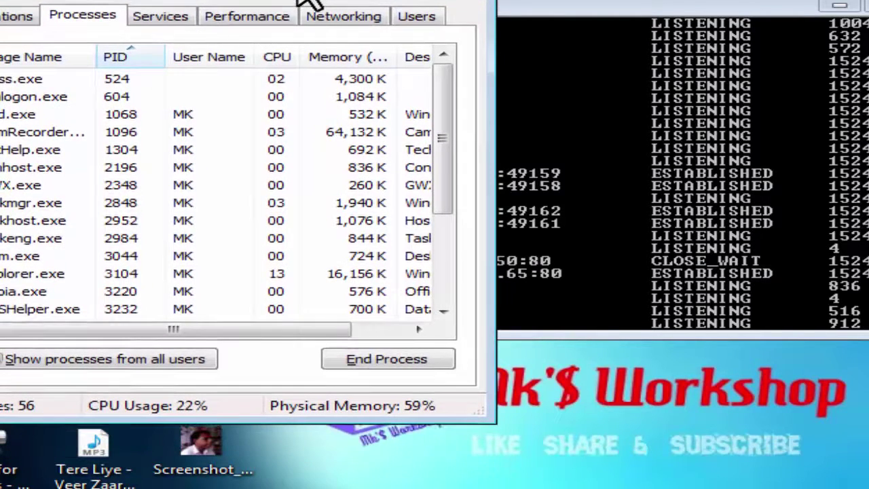
mouse_move(451, 166)
left_mouse_down()
mouse_move(454, 247)
mouse_move(456, 156)
left_mouse_up()
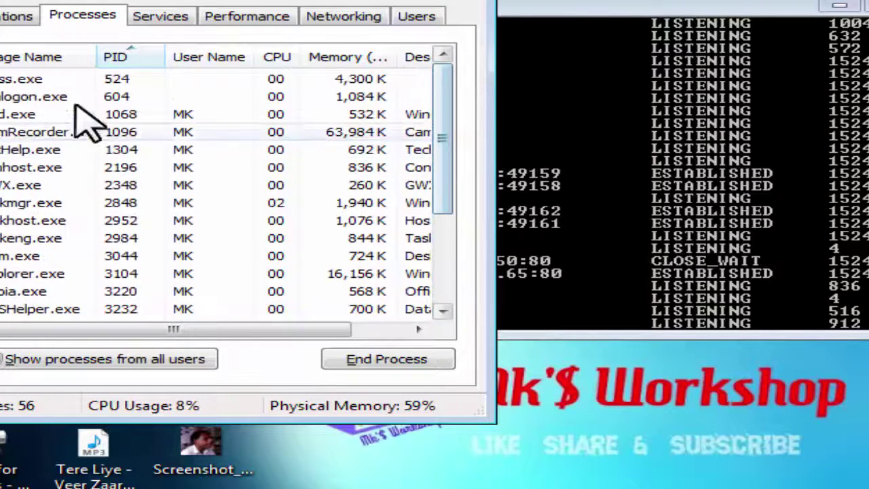
Step: Re-sort by PID and Image Name, then select explorer.exe at PID 3104
left_click(112, 57)
left_click(61, 54)
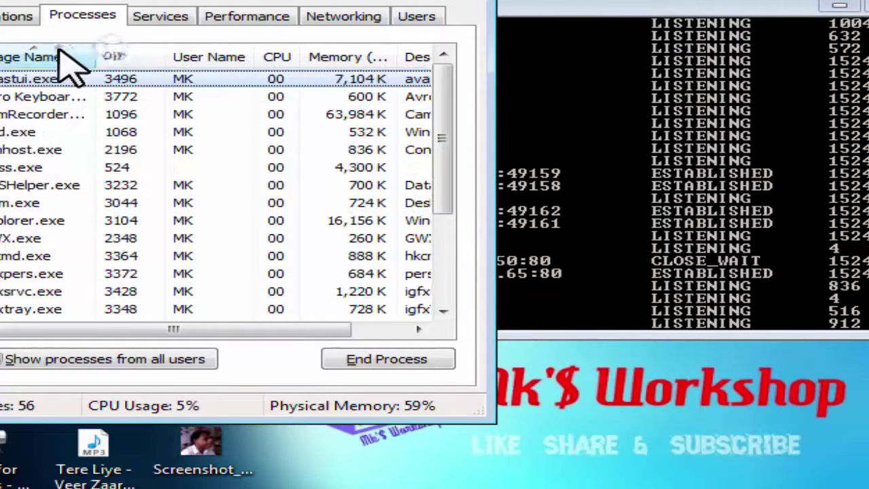
left_click(114, 57)
scroll(156, 112, "down", 3)
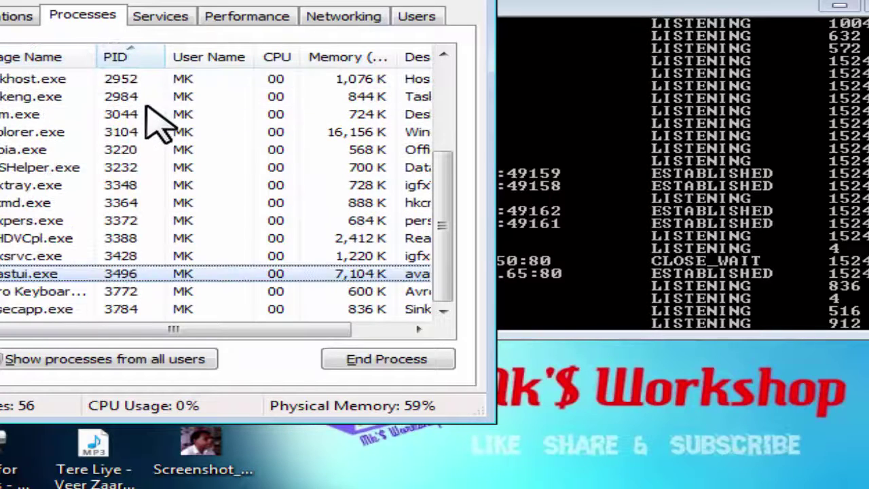
left_click(55, 57)
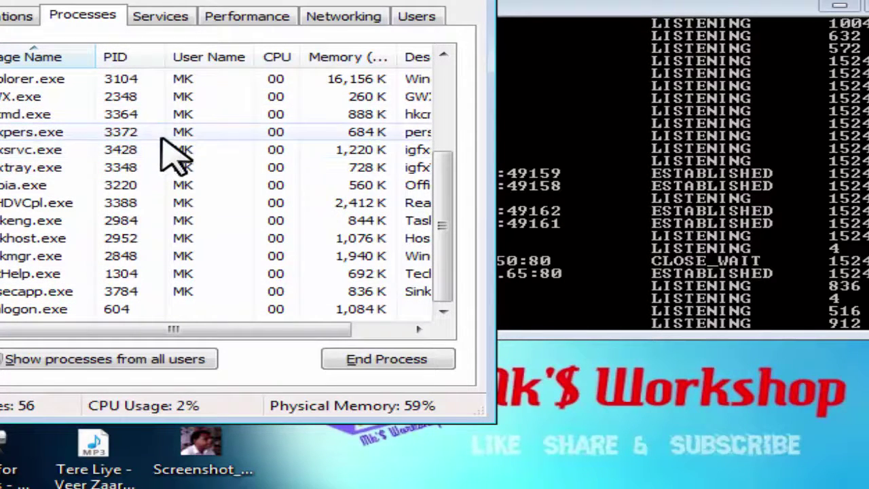
left_click(197, 78)
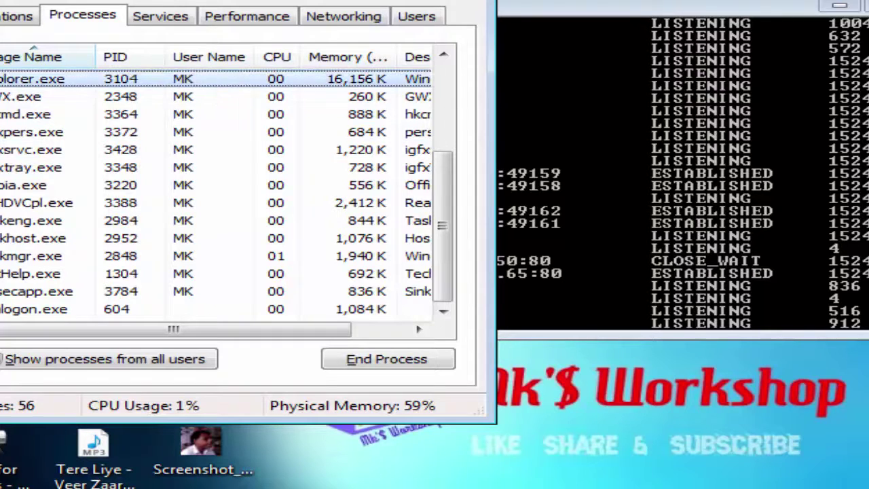
Step: Compare against the netstat output and check service PIDs in the Services list
left_click(625, 303)
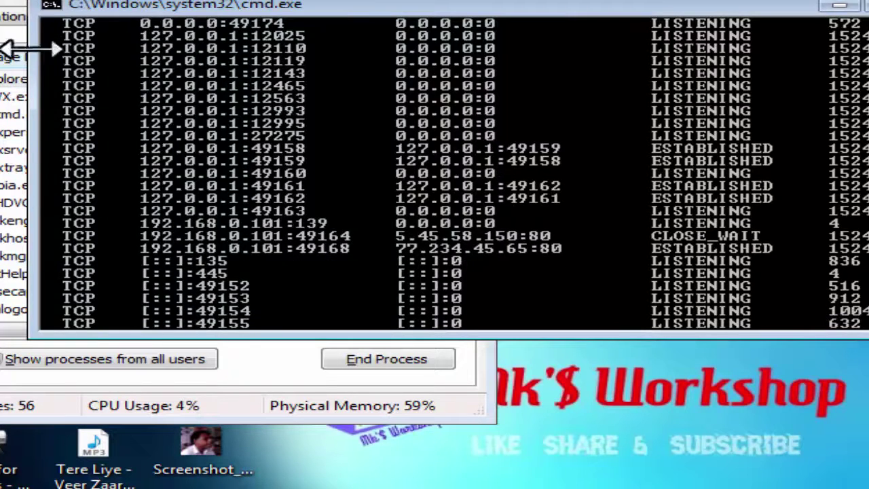
key("alt+Tab")
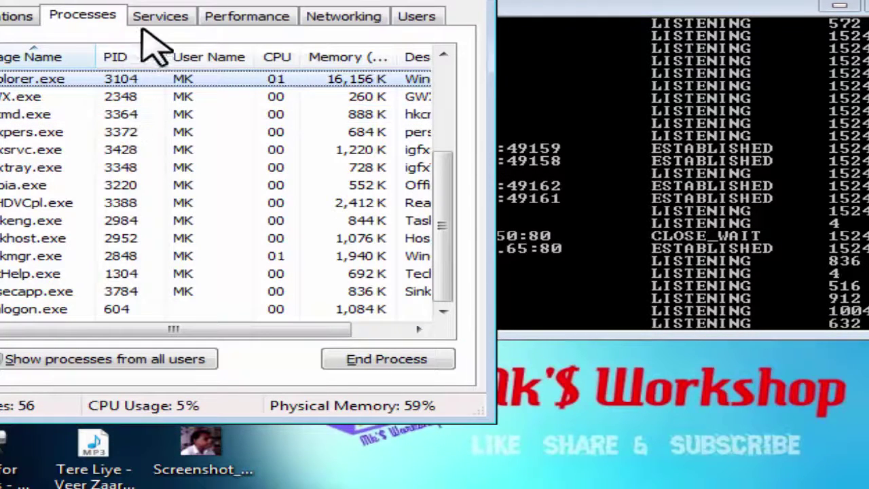
left_click(14, 15)
left_click(144, 16)
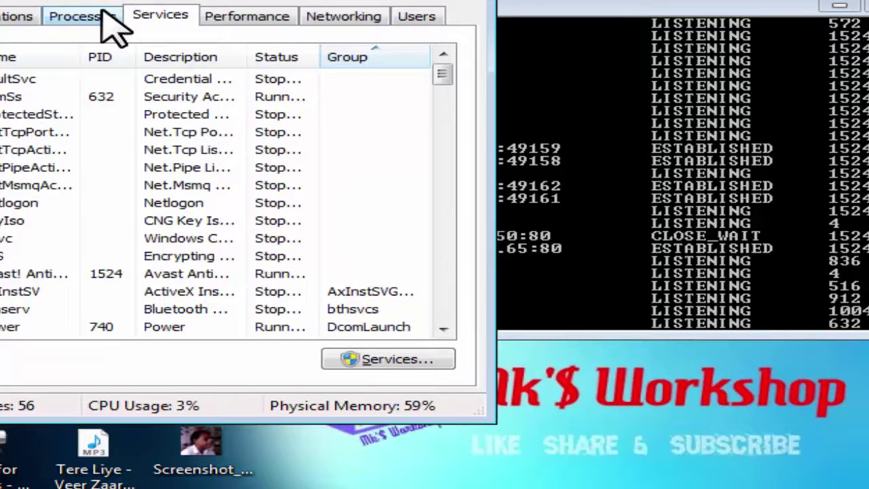
left_click(103, 15)
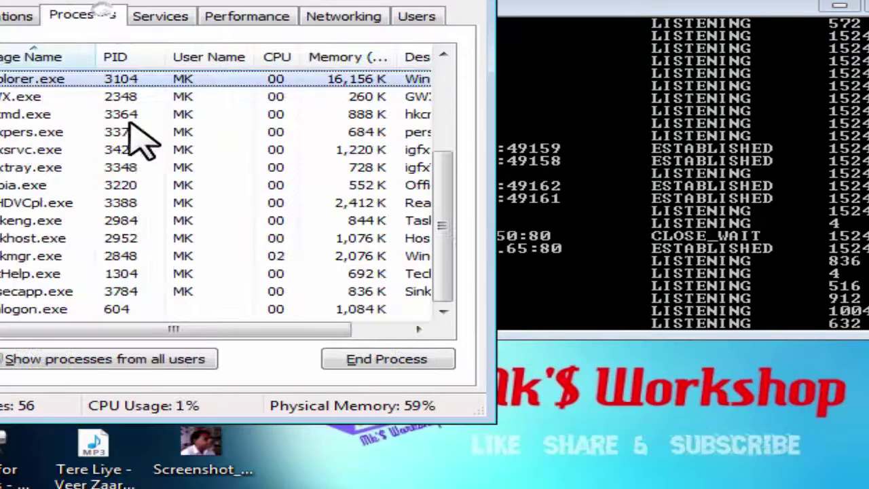
Step: End the explorer.exe process (PID 3104) and confirm the prompt
right_click(127, 80)
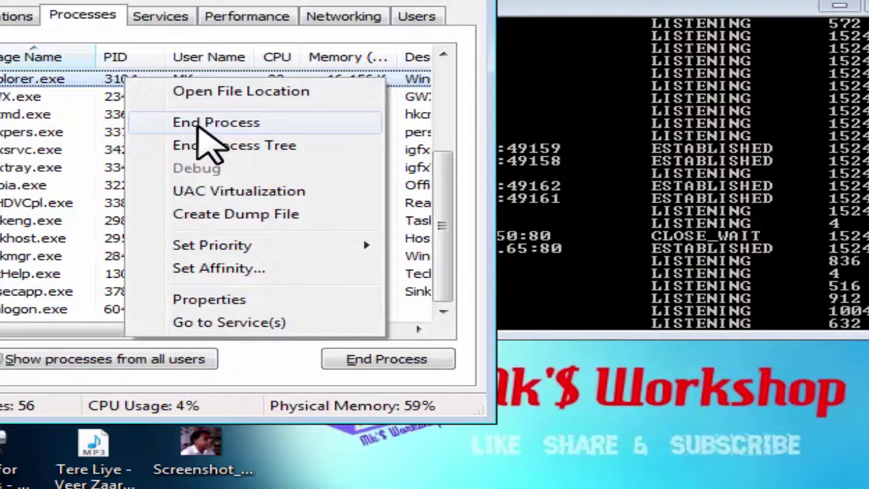
left_click(203, 128)
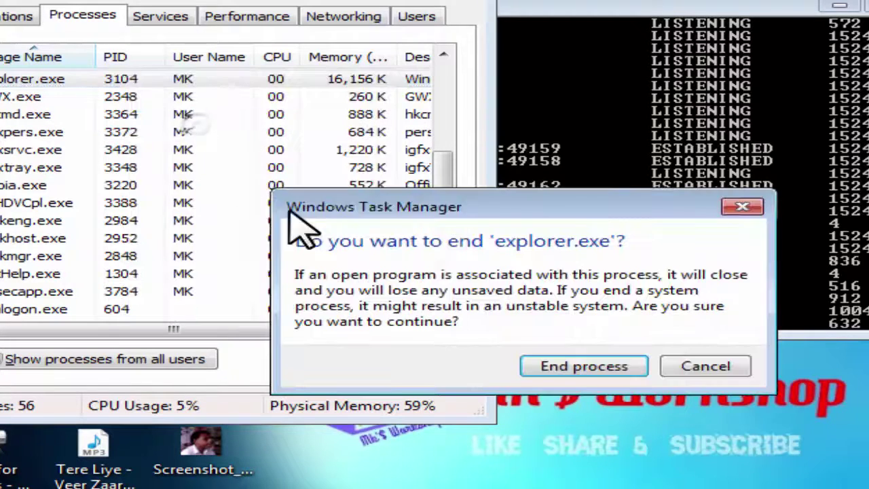
left_click(563, 368)
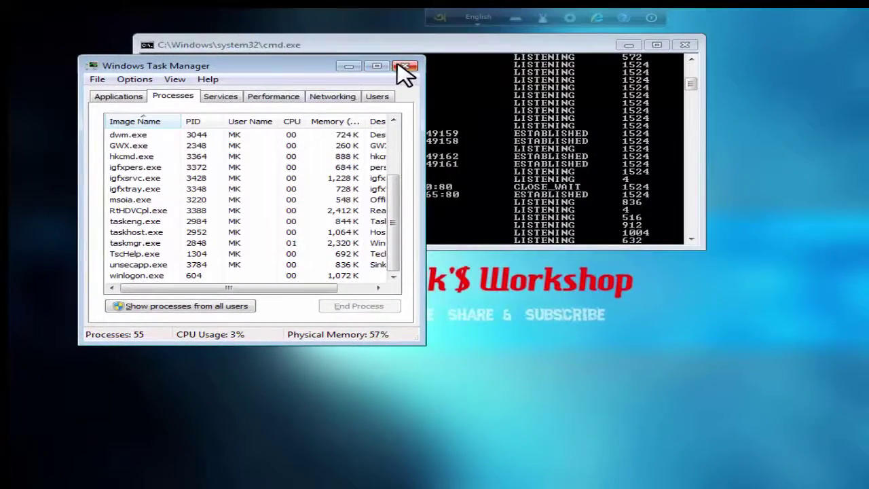
Step: Close Task Manager and reposition the Command Prompt window showing the netstat -ano list
left_click(201, 145)
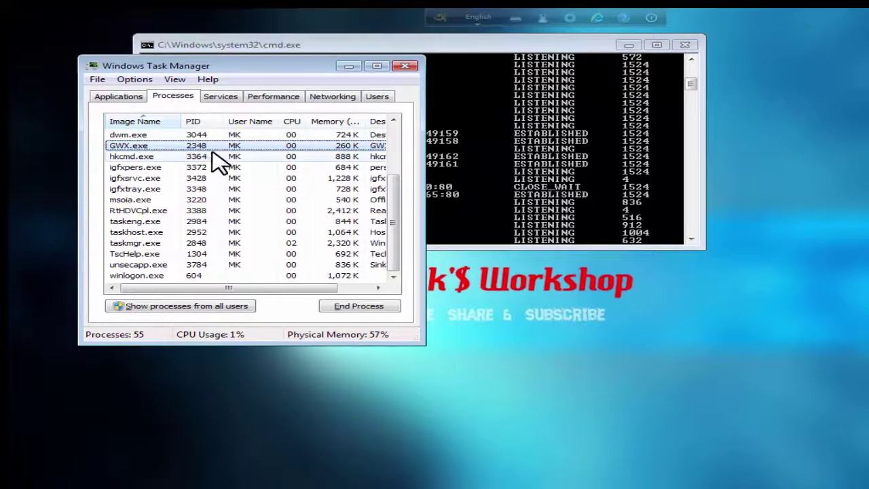
left_click(406, 66)
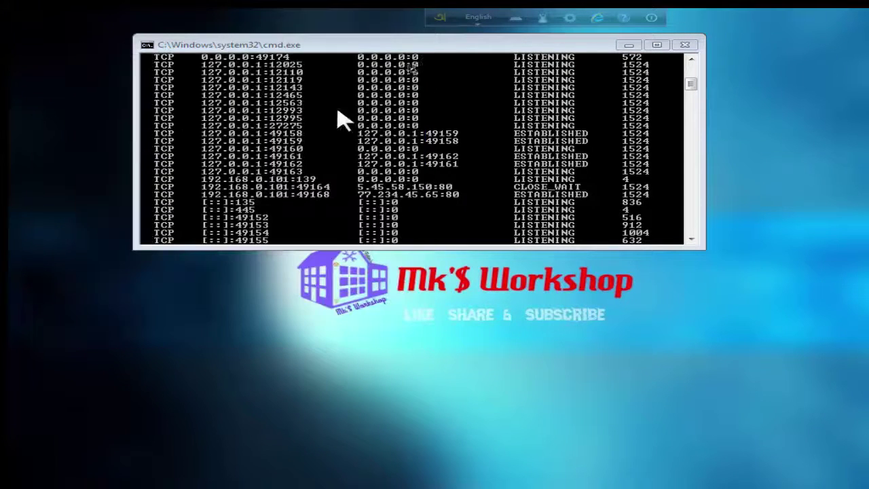
left_click_drag(404, 44, 343, 112)
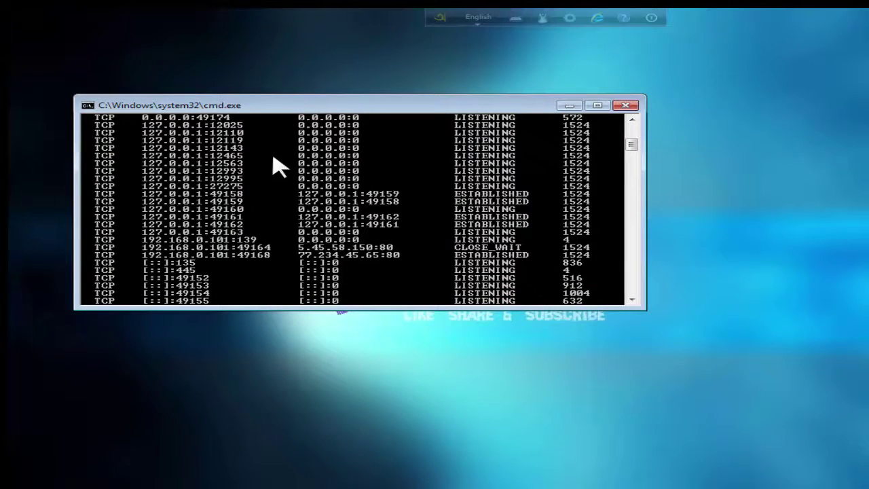
left_click_drag(318, 102, 337, 78)
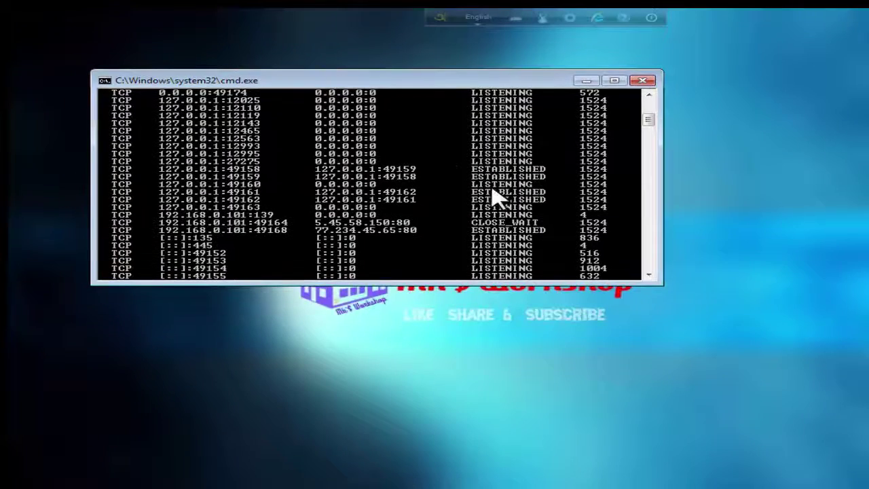
mouse_move(649, 122)
left_mouse_down()
mouse_move(656, 145)
mouse_move(654, 113)
left_mouse_up()
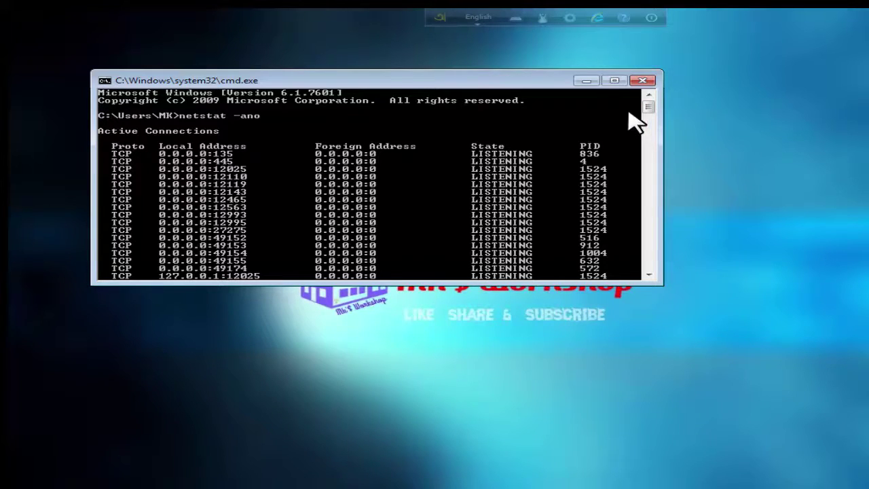
left_click_drag(653, 116, 652, 120)
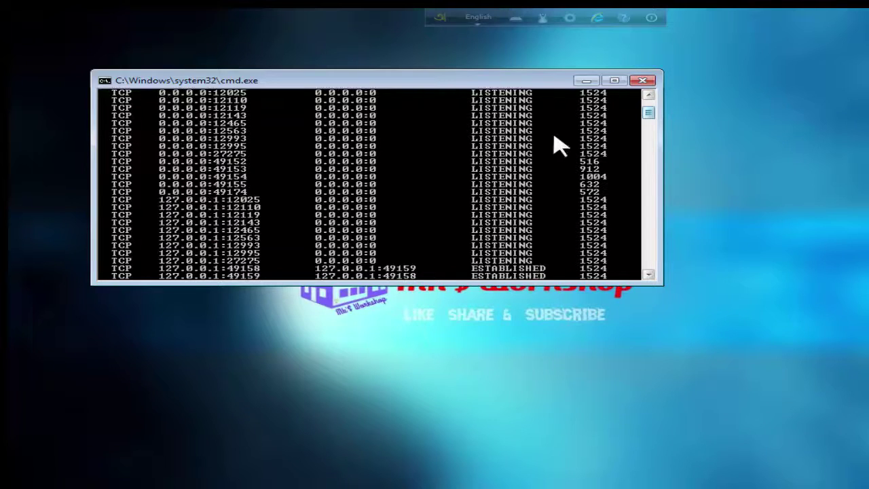